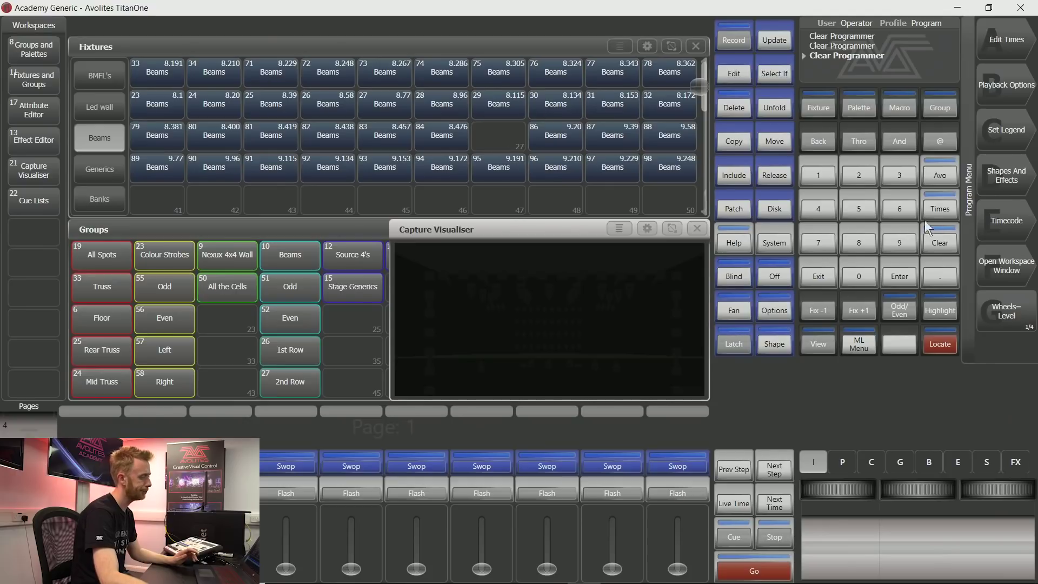
- Copy Beams fixture 86 into the empty handle, creating fixture 99
left_click(734, 141)
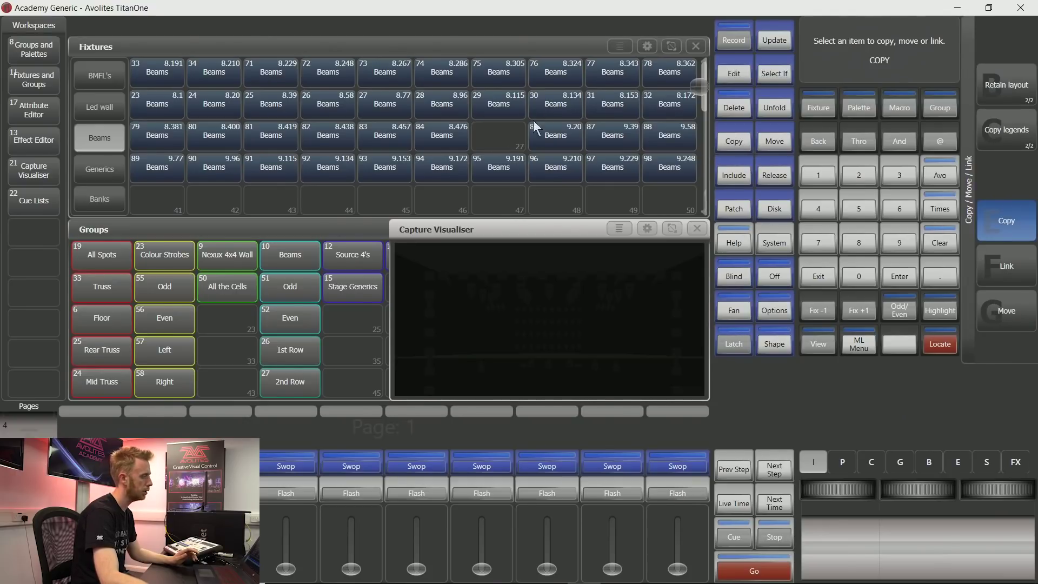
left_click(564, 134)
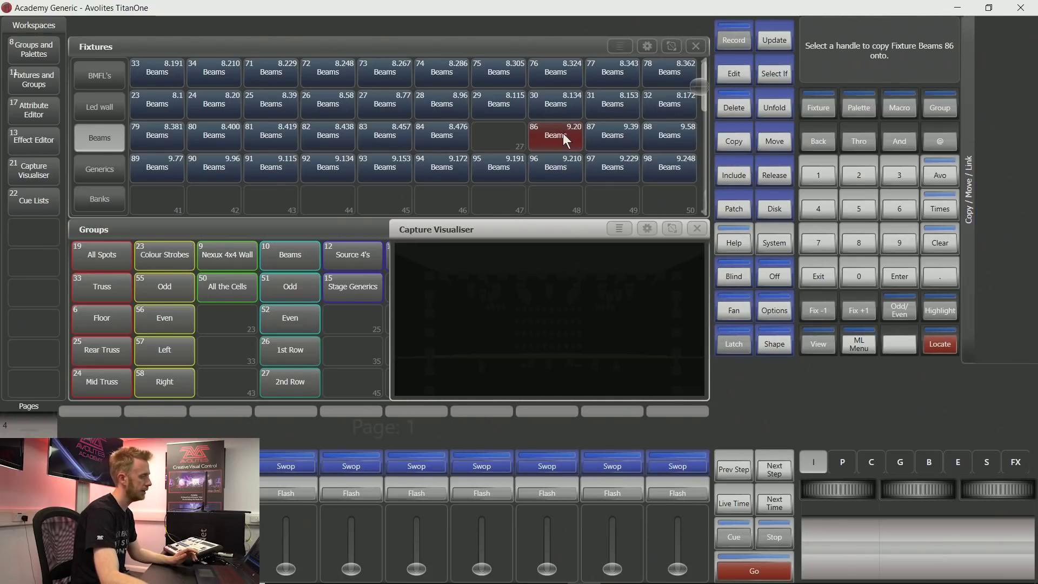
left_click(503, 136)
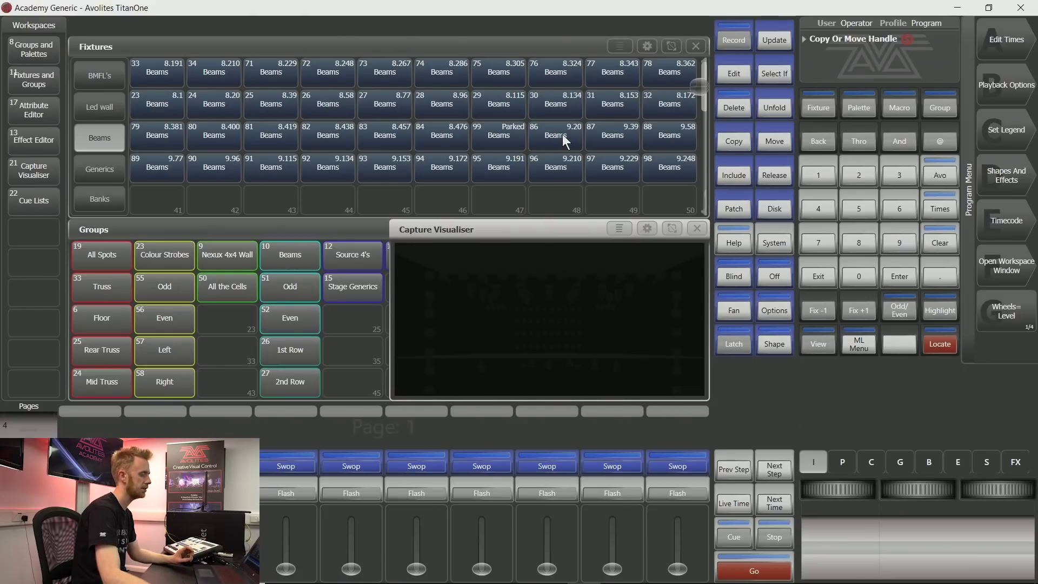
- Select fixtures 86 and 99 together to compare them, then clear the selection
left_click(561, 142)
left_click(518, 139)
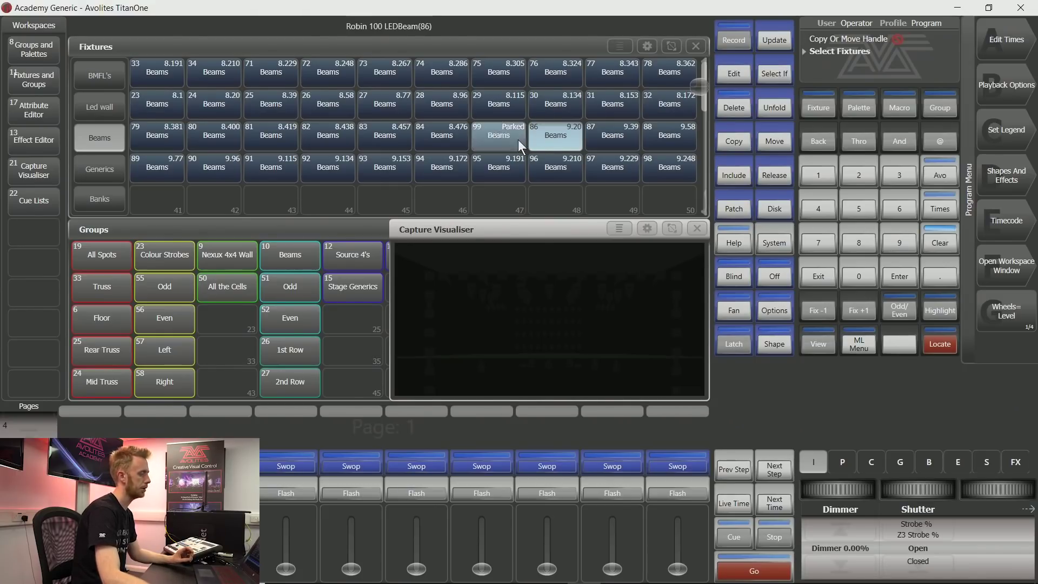
left_click(932, 240)
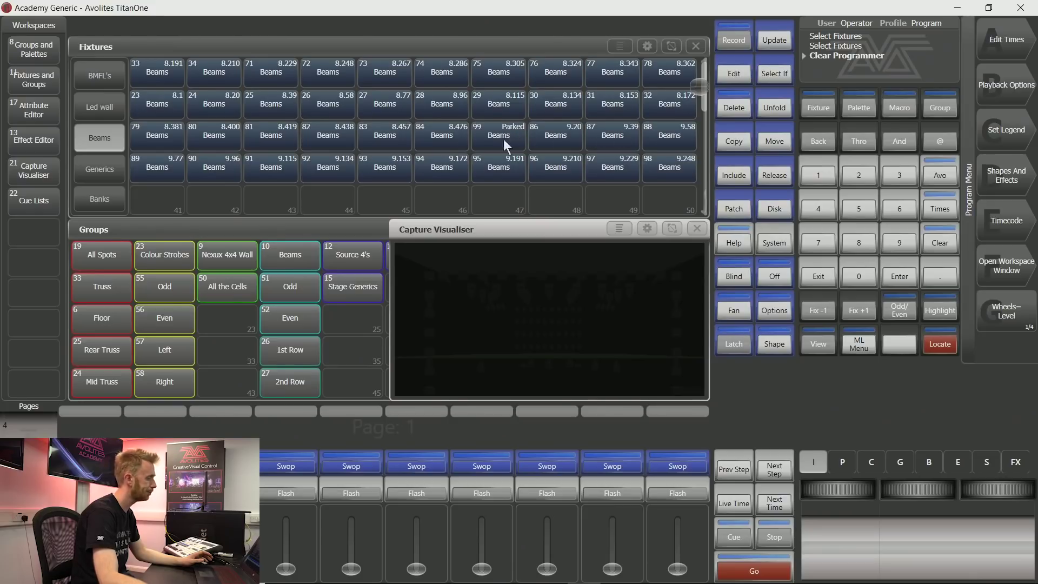
- Repatch fixture 99 to DMX address 9.1, then select the block of Beams fixtures
left_click(735, 208)
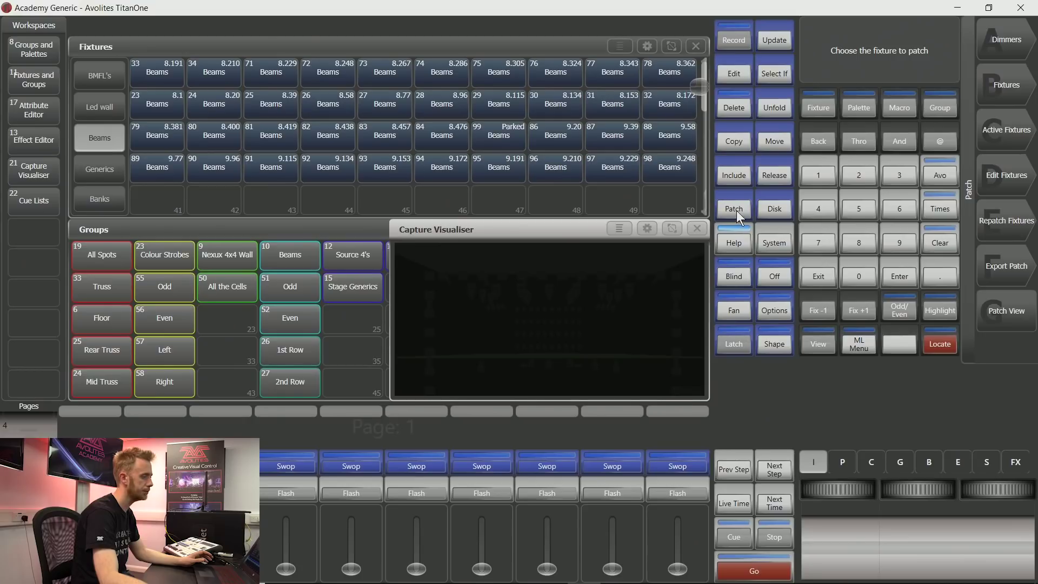
left_click(1003, 228)
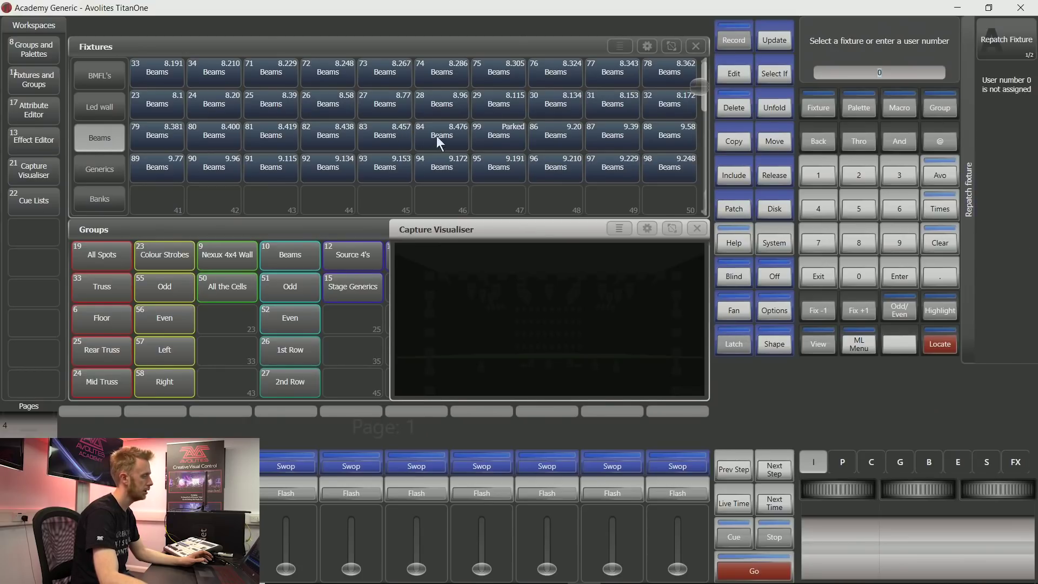
left_click(515, 134)
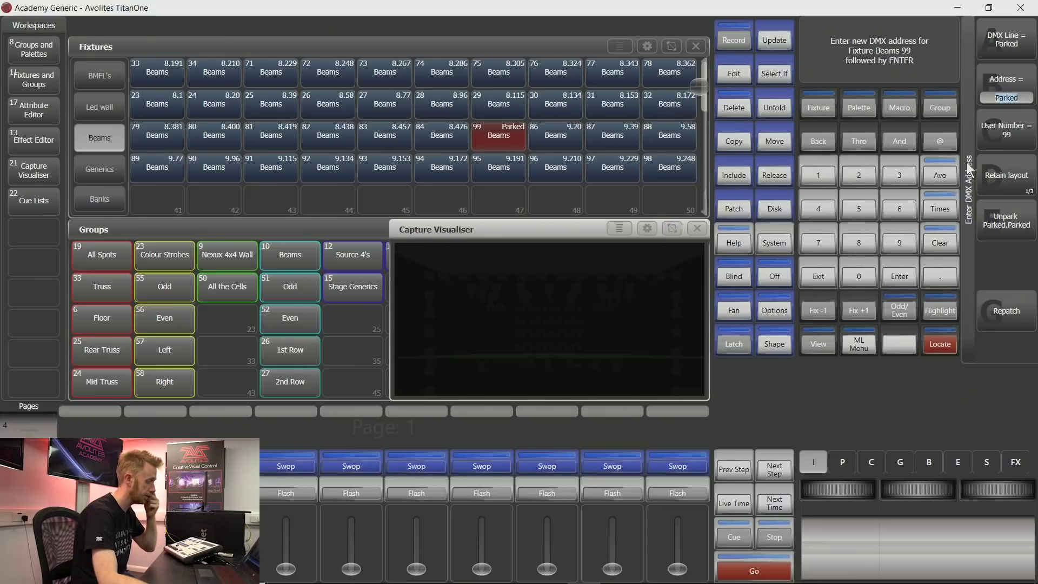
left_click(1035, 35)
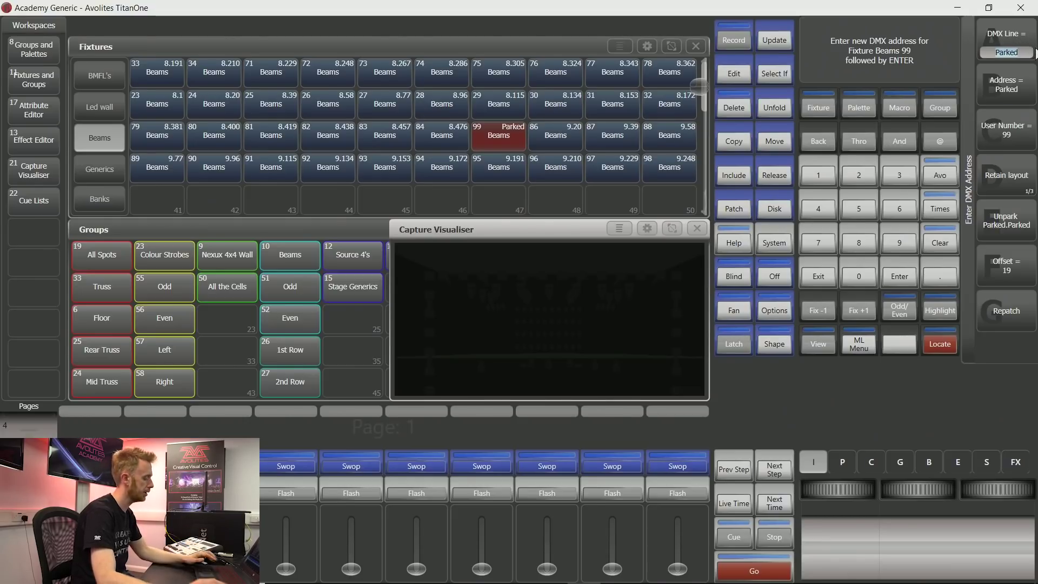
left_click(1024, 96)
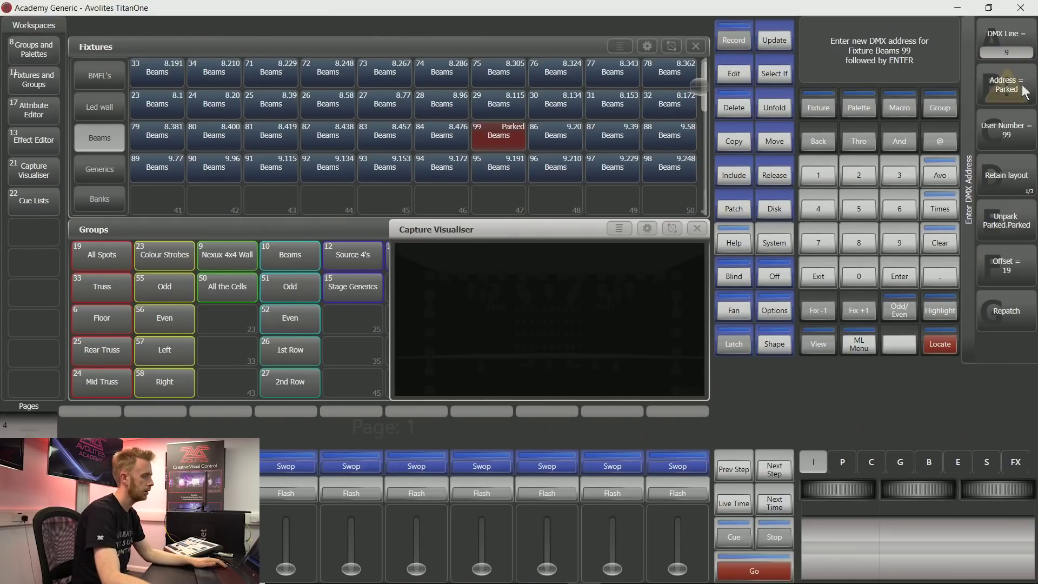
type("9.1")
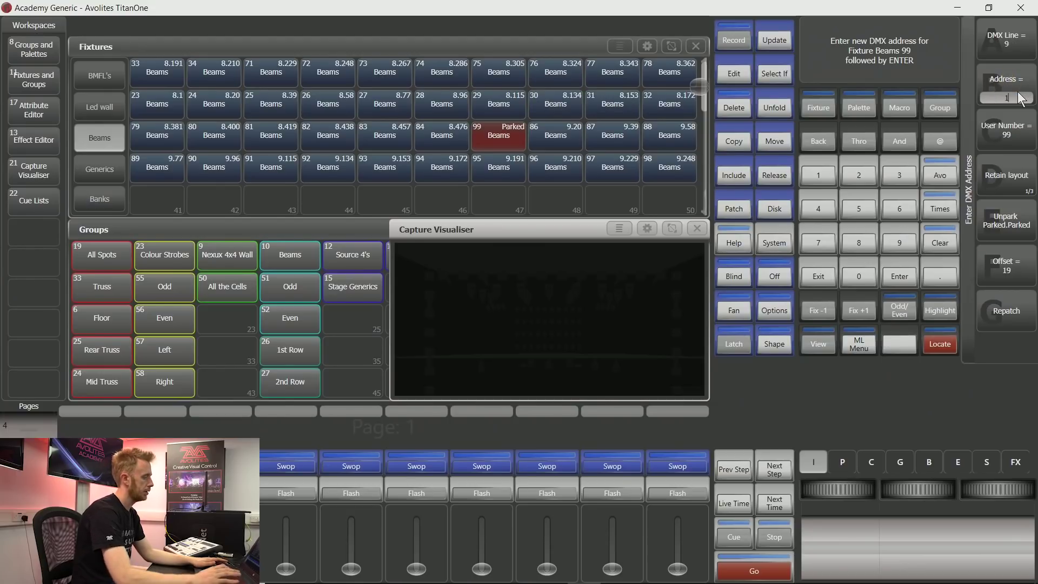
key("Return")
mouse_move(151, 76)
left_mouse_down()
mouse_move(576, 173)
mouse_move(646, 169)
left_mouse_up()
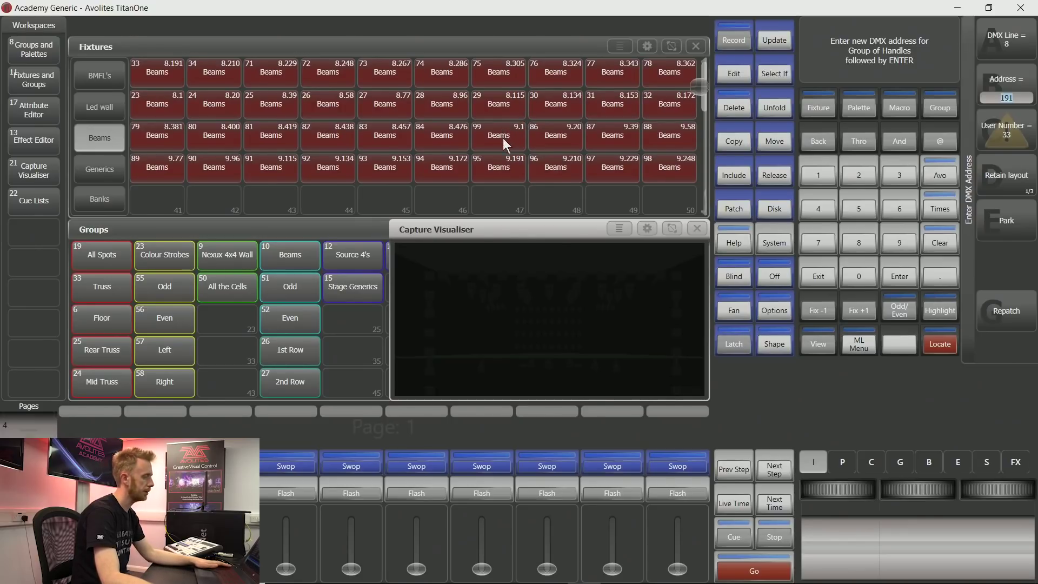
- Back out of the group address entry with top-row fixtures 33–78 selected
key("Return")
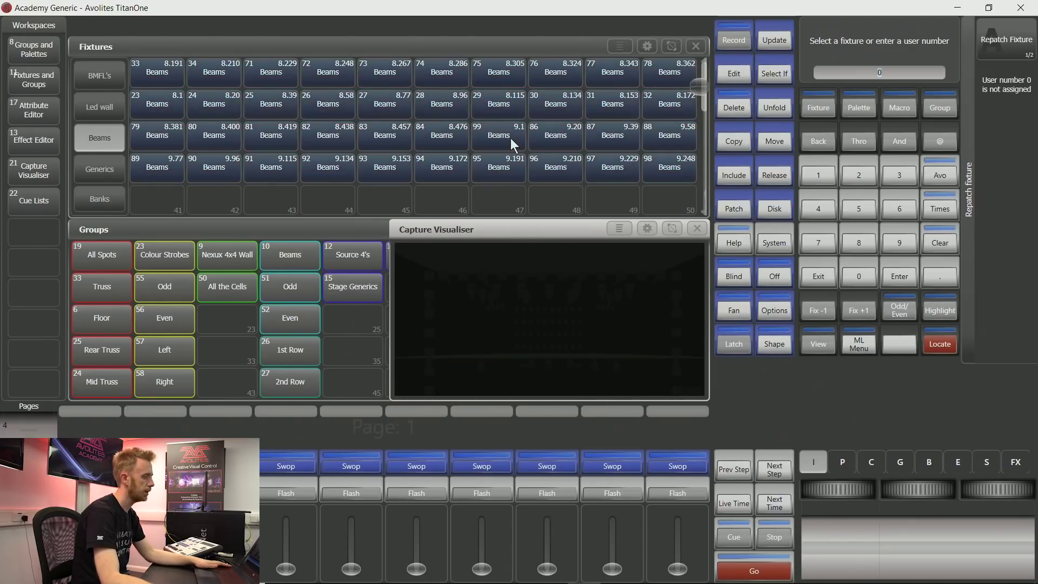
mouse_move(144, 69)
left_mouse_down()
mouse_move(763, 128)
mouse_move(610, 64)
mouse_move(667, 69)
left_mouse_up()
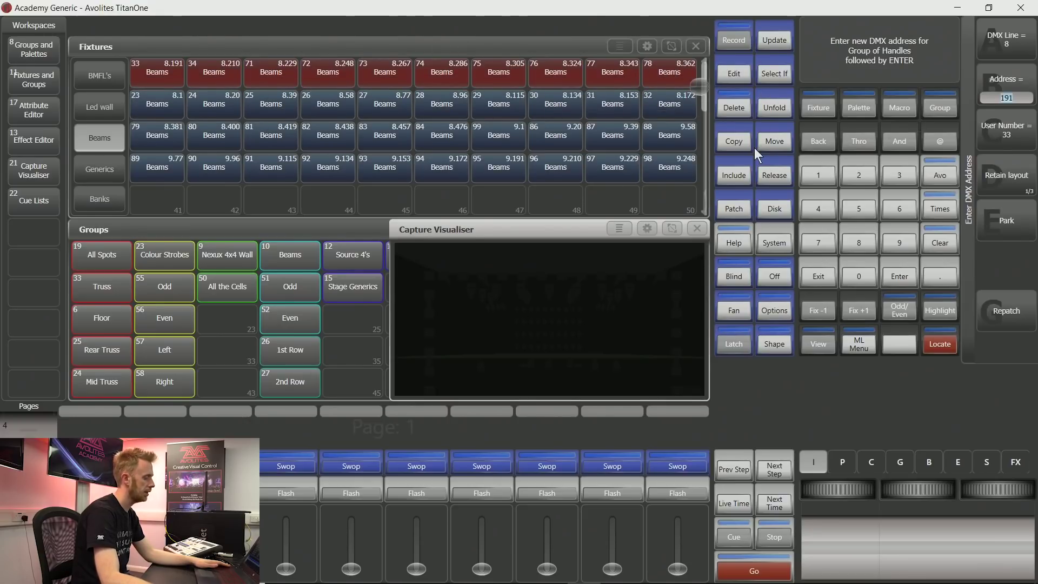
left_click(996, 217)
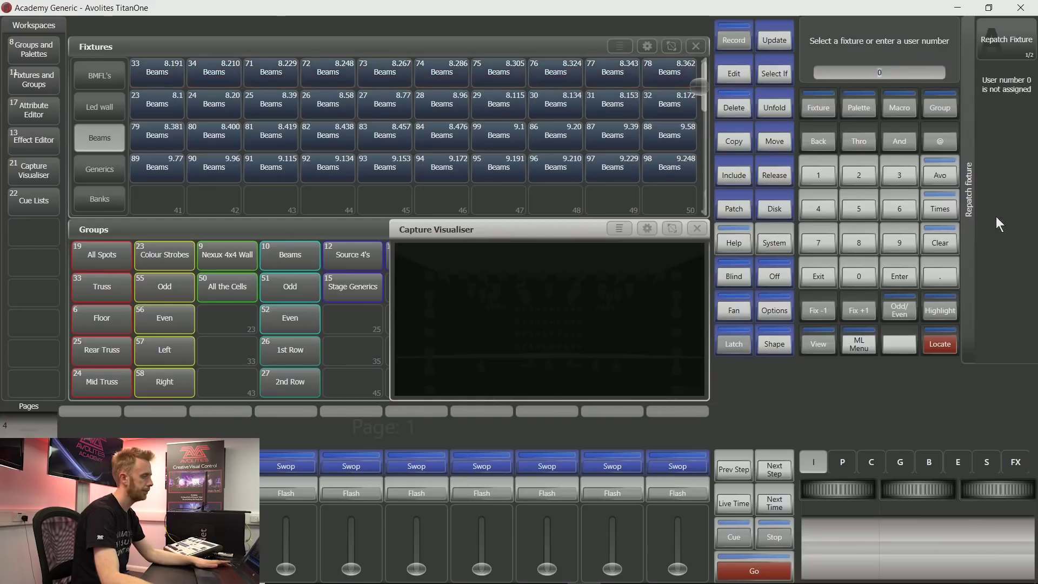
- In Repatch, park fixtures 33–78, then unpark them back to addresses 8.191–8.362
left_click(741, 210)
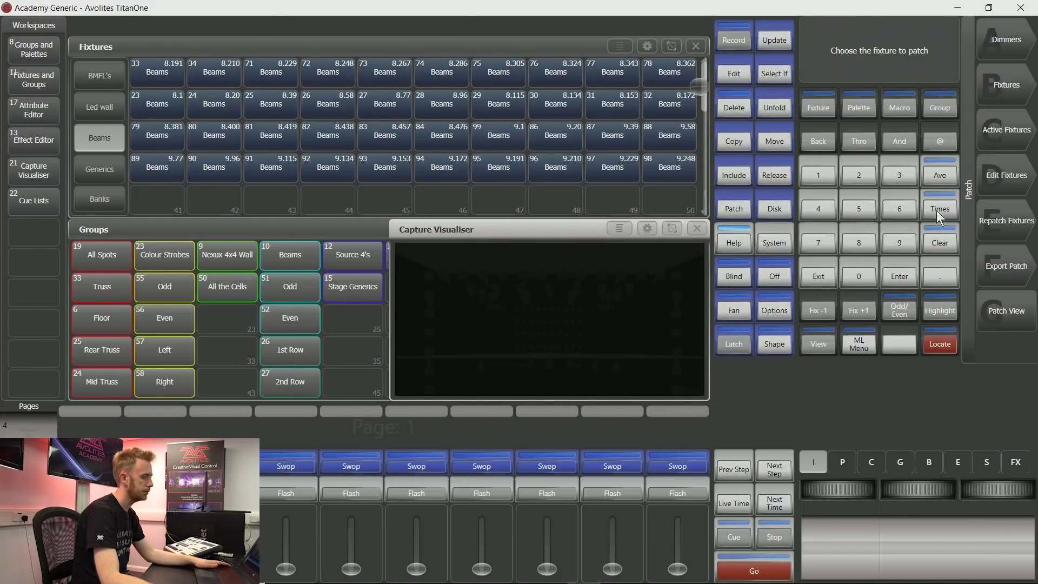
left_click(1011, 221)
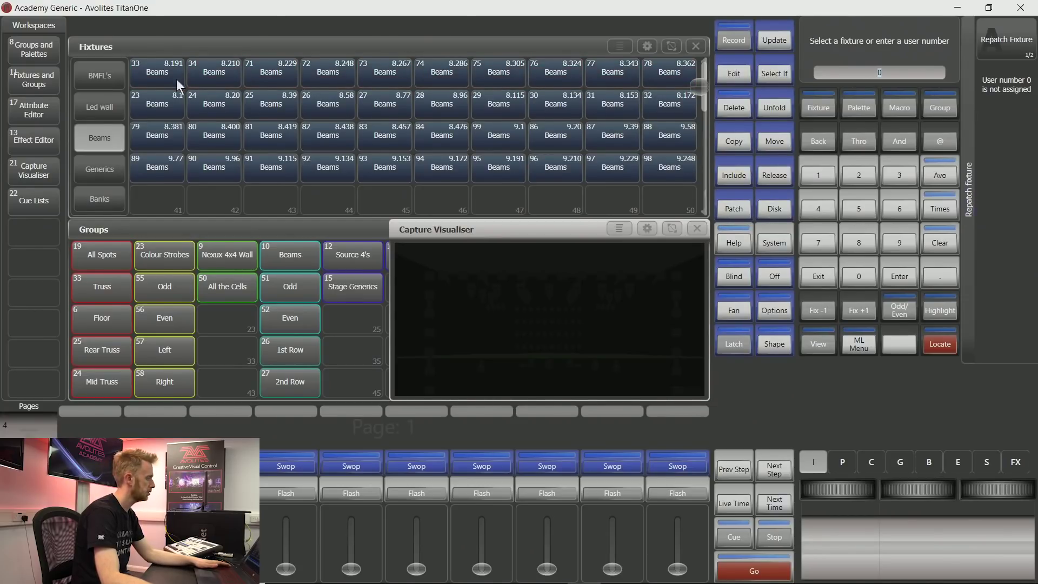
left_click_drag(169, 79, 681, 68)
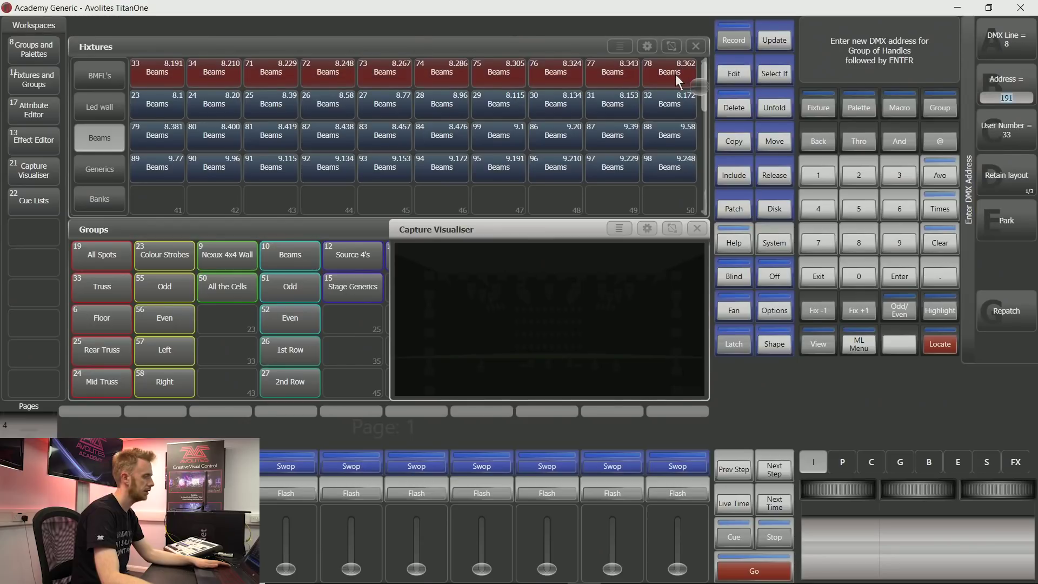
left_click(983, 217)
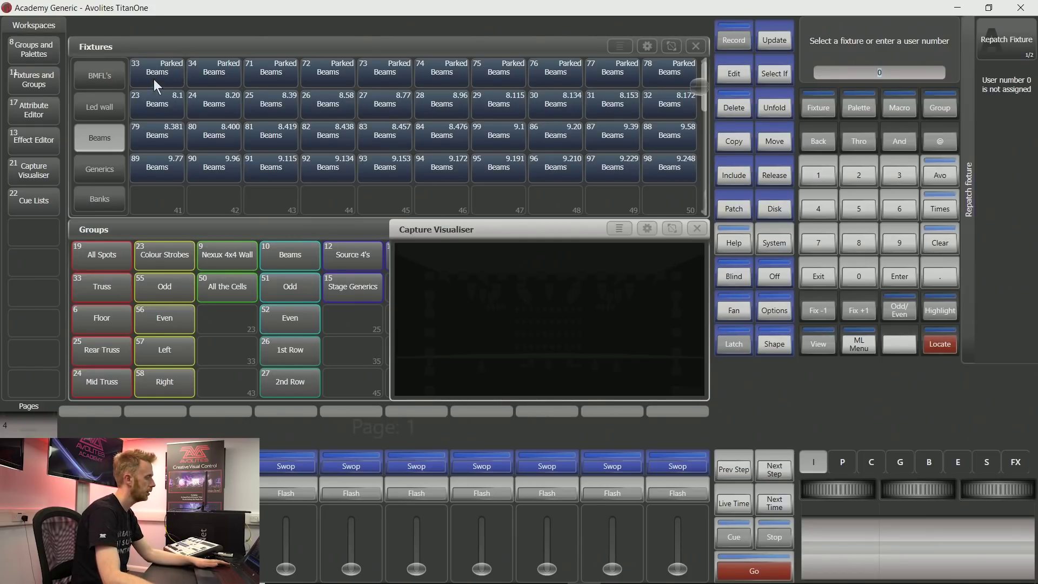
mouse_move(161, 72)
left_mouse_down()
mouse_move(686, 85)
mouse_move(674, 78)
left_mouse_up()
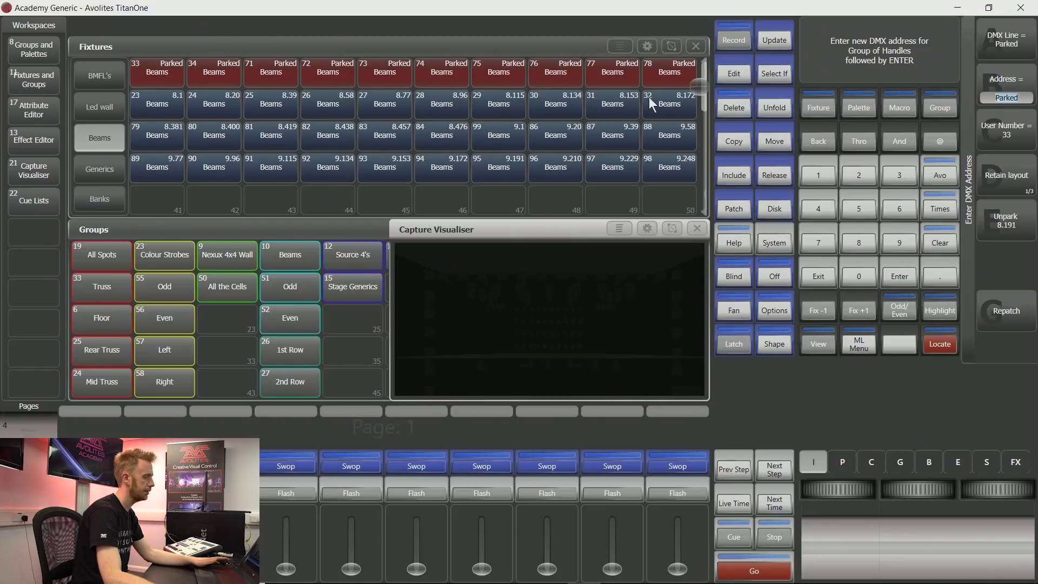
left_click(1009, 230)
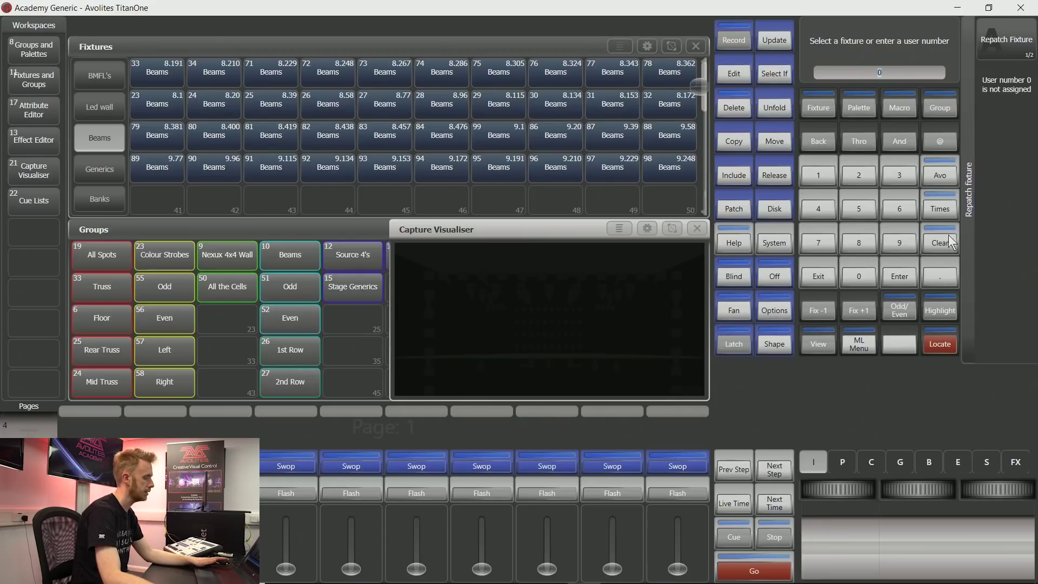
- Leave repatch and choose the Robe Robin BMFL Blade and its DMX mode from the library
left_click(814, 274)
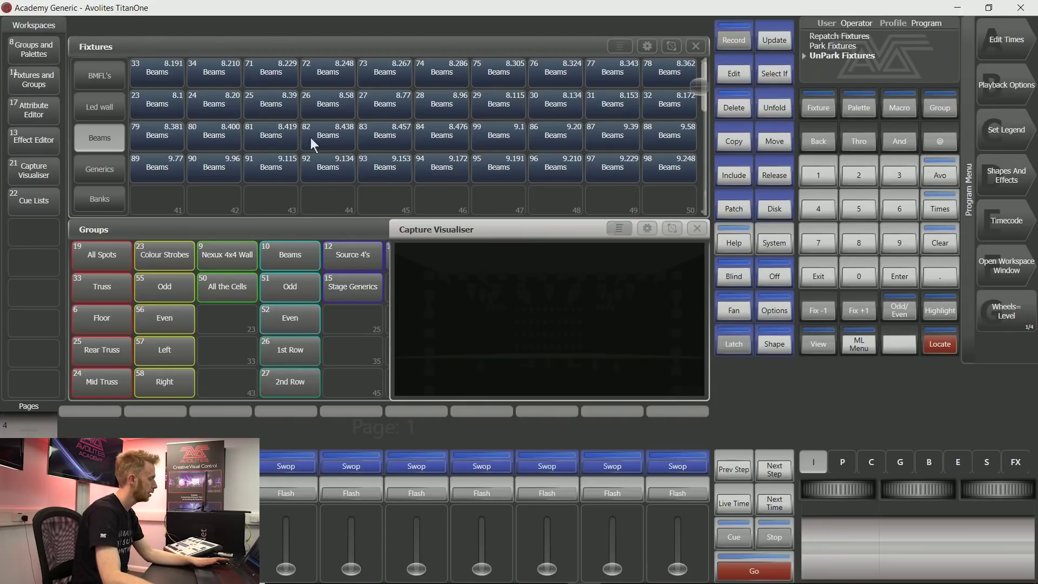
left_click(110, 73)
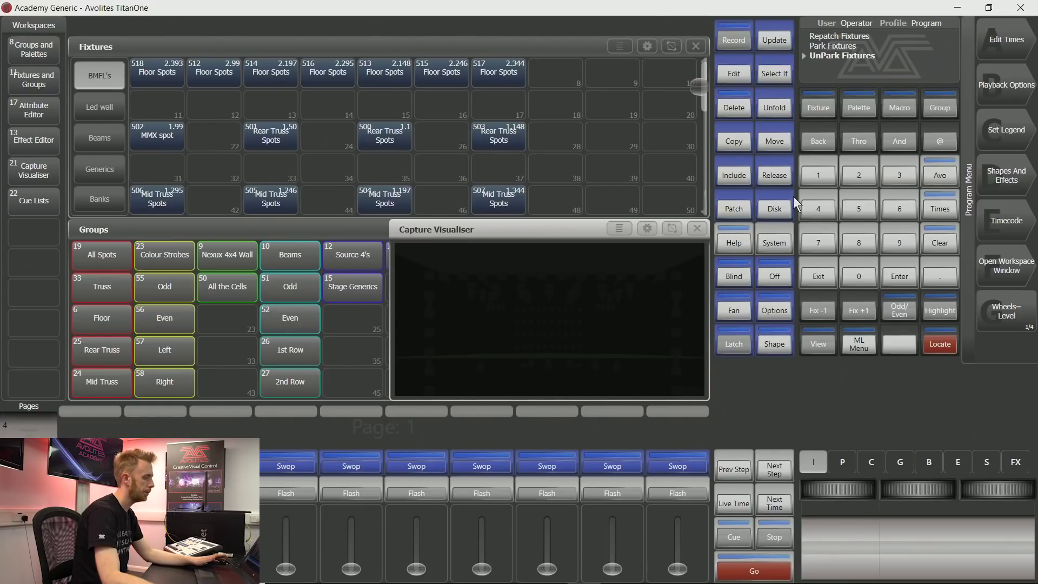
left_click(734, 209)
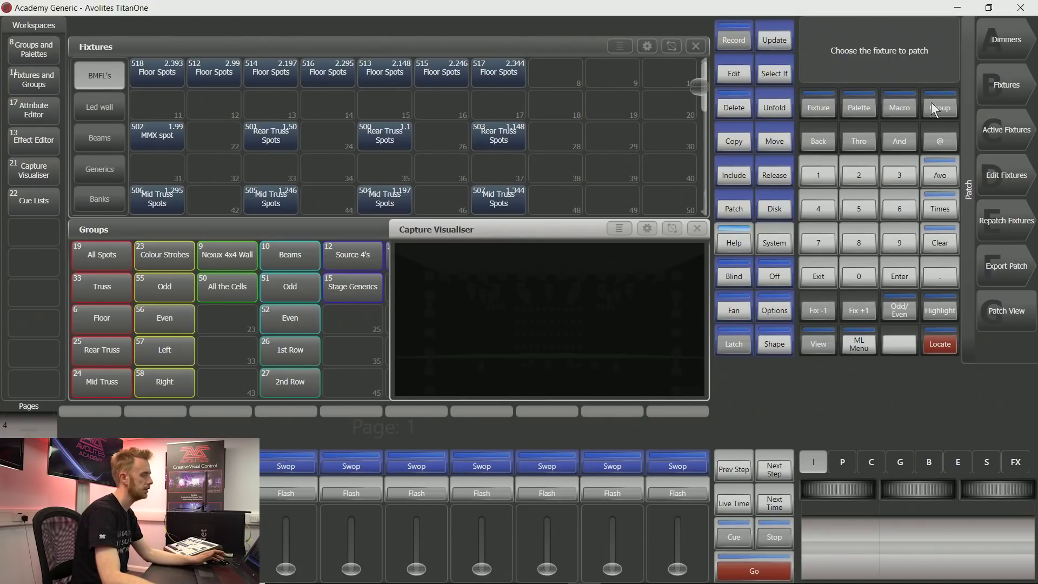
left_click(994, 69)
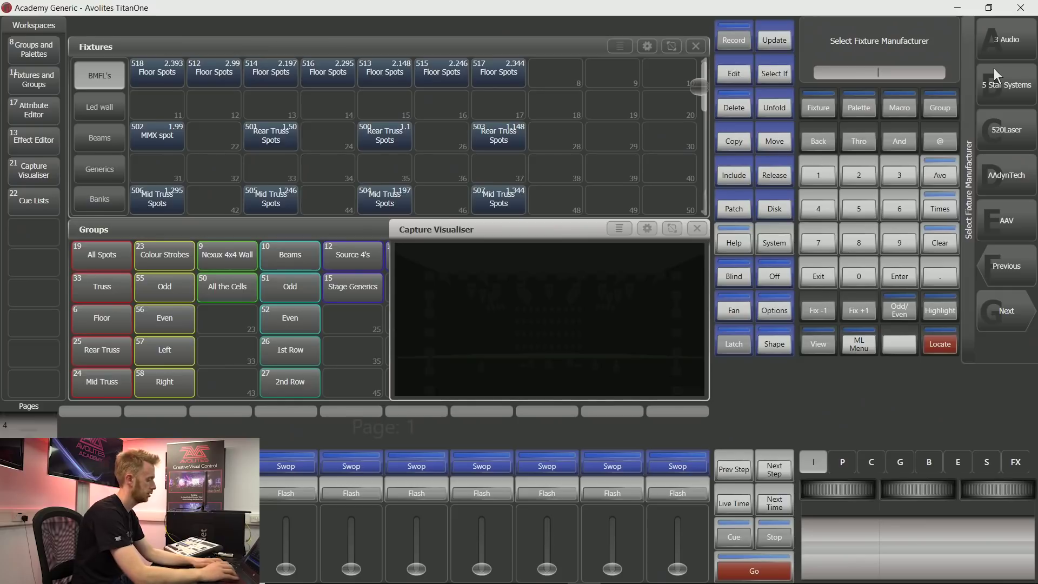
type("robe")
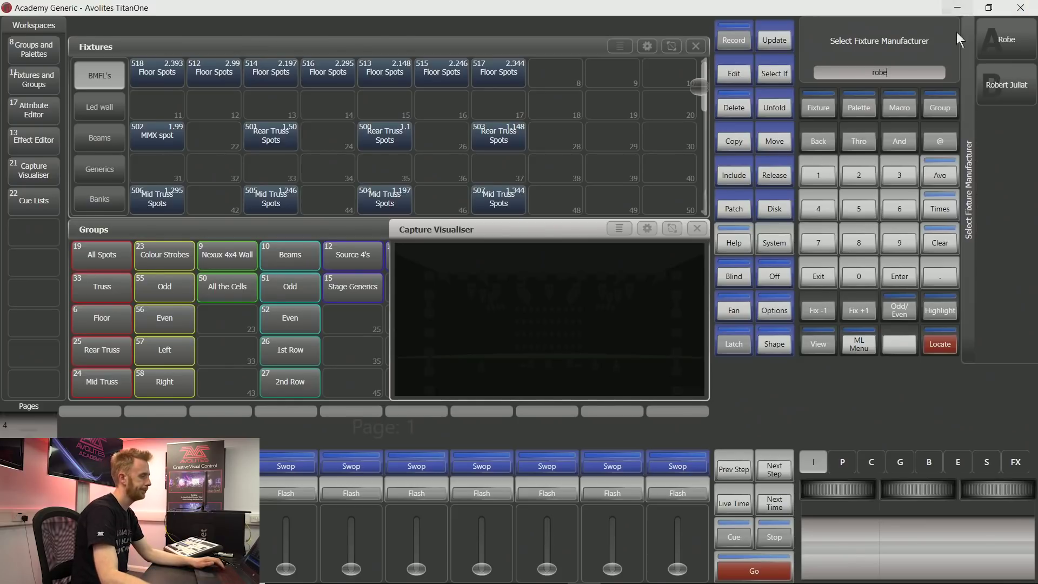
left_click(1012, 50)
type("bmfl")
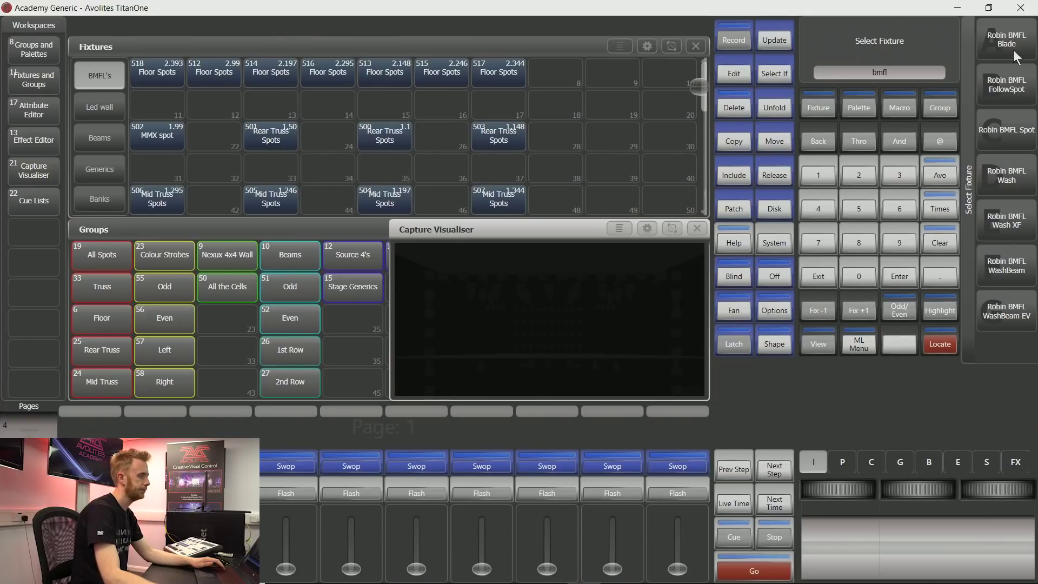
left_click(1016, 55)
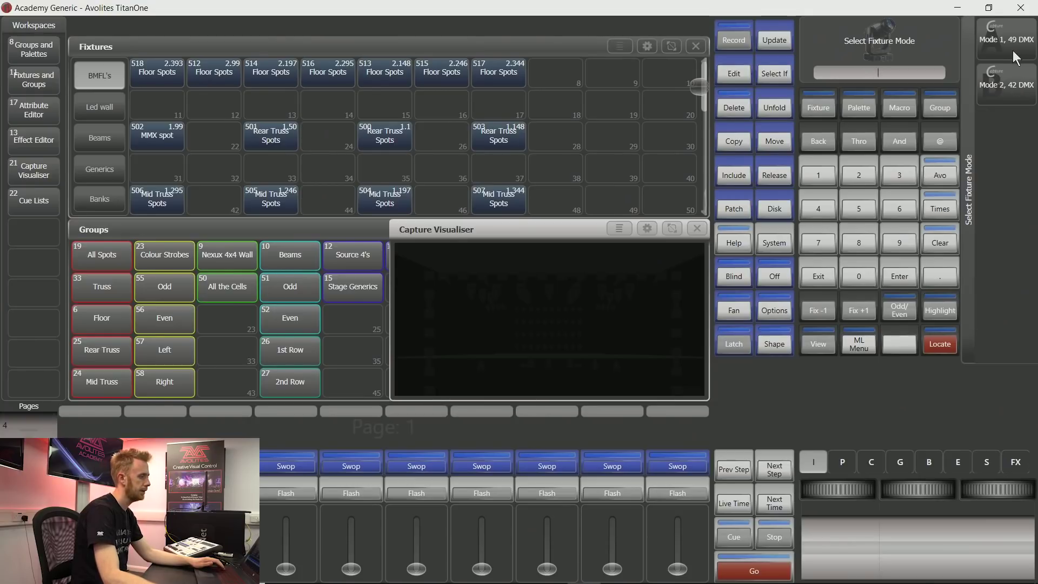
left_click(1017, 58)
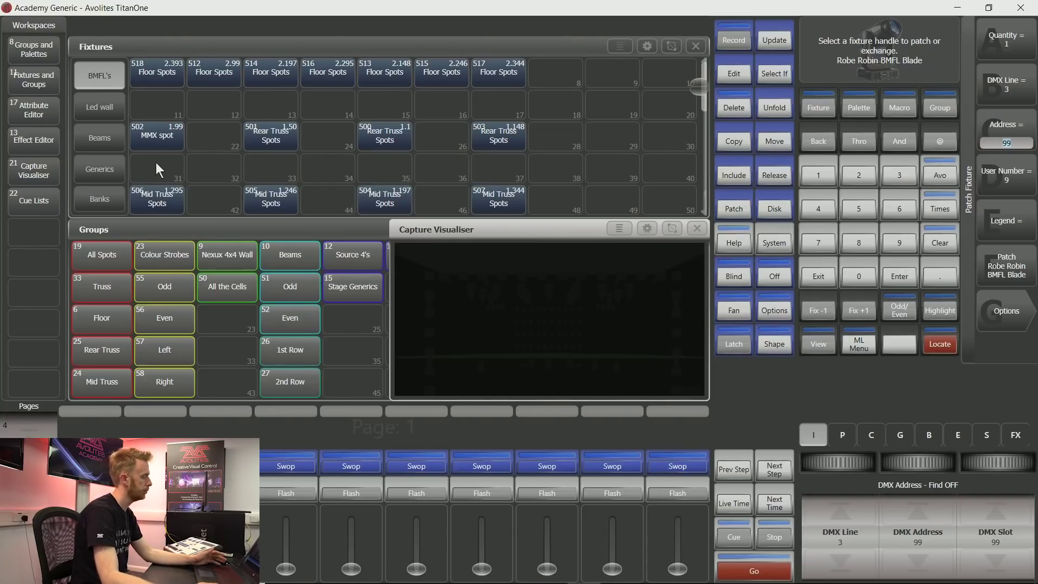
- Exchange MMX spot 502 for the BMFL Blade, keeping its address and parking conflicts at 1.1
left_click(164, 132)
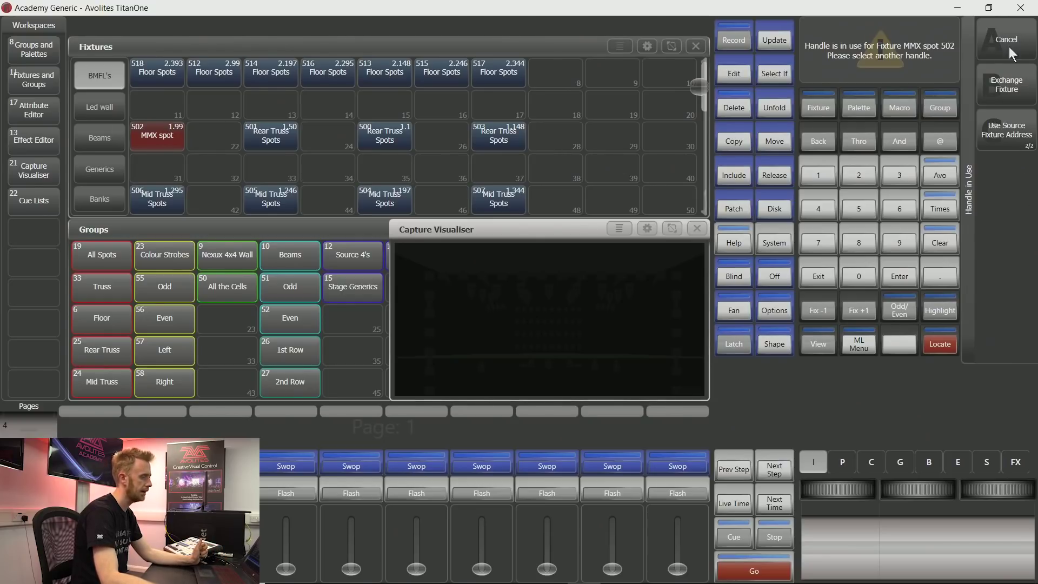
left_click(1024, 143)
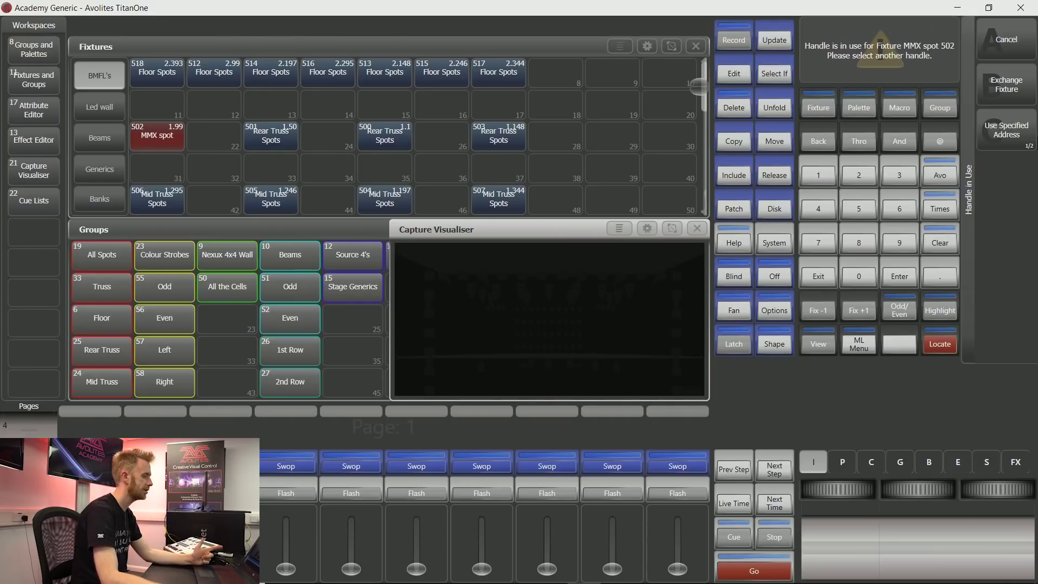
left_click(1023, 143)
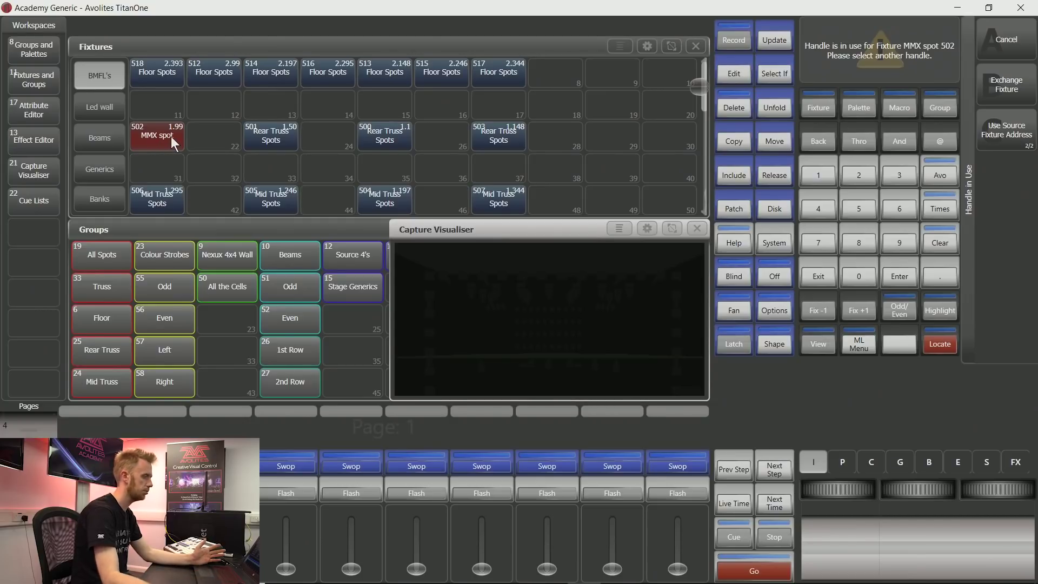
left_click(1017, 97)
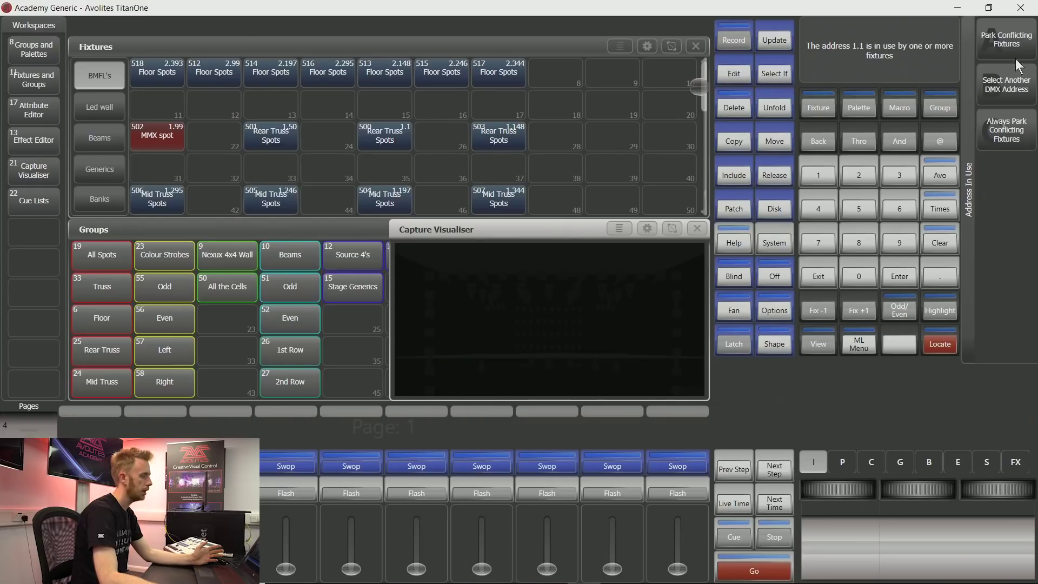
left_click(1017, 39)
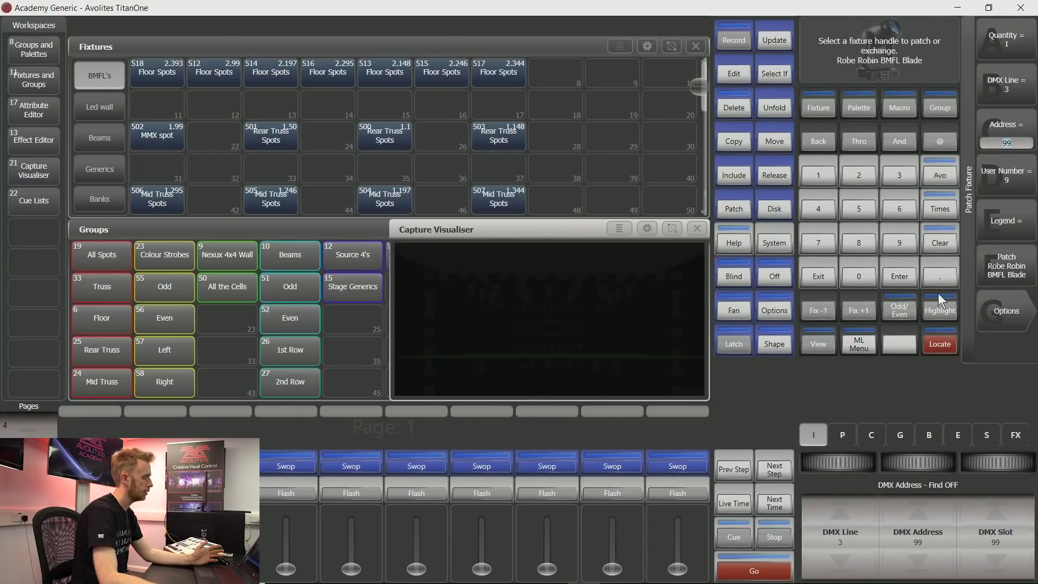
- Exit the patch pages, select Rear Truss fixtures 500–503, and locate them
left_click(822, 278)
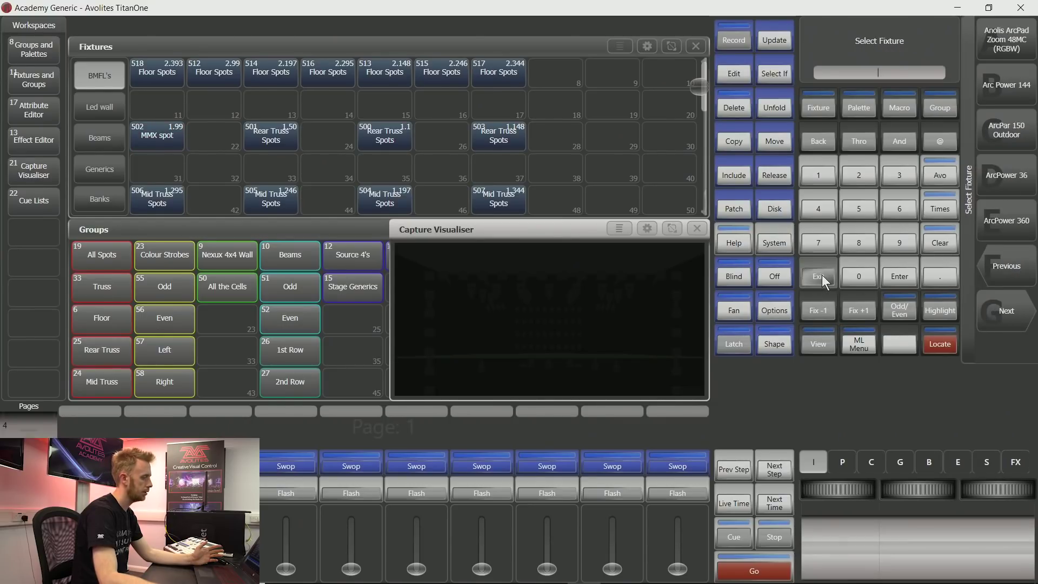
left_click(822, 278)
left_click_drag(162, 135, 510, 140)
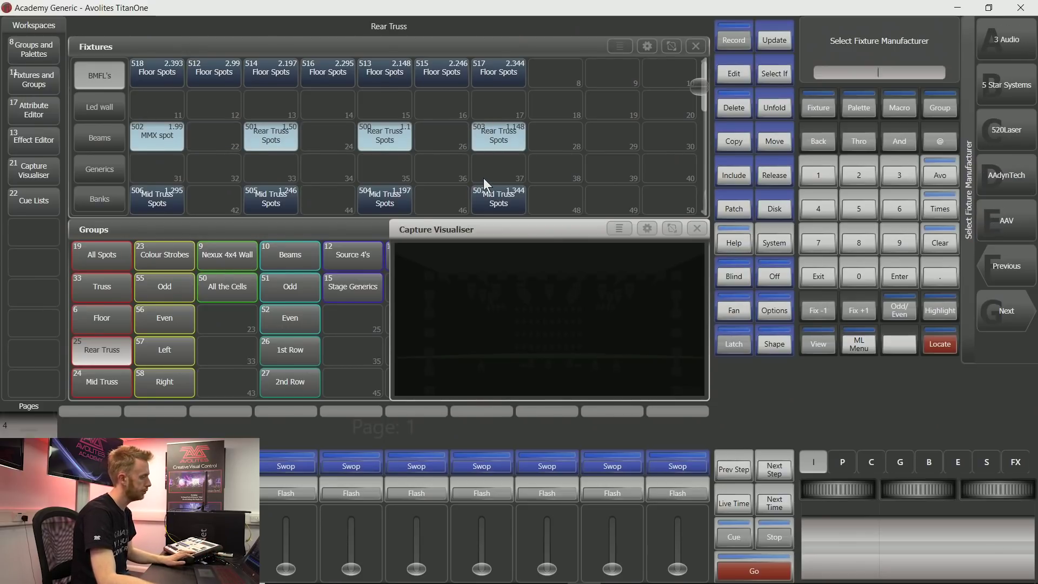
key("shift")
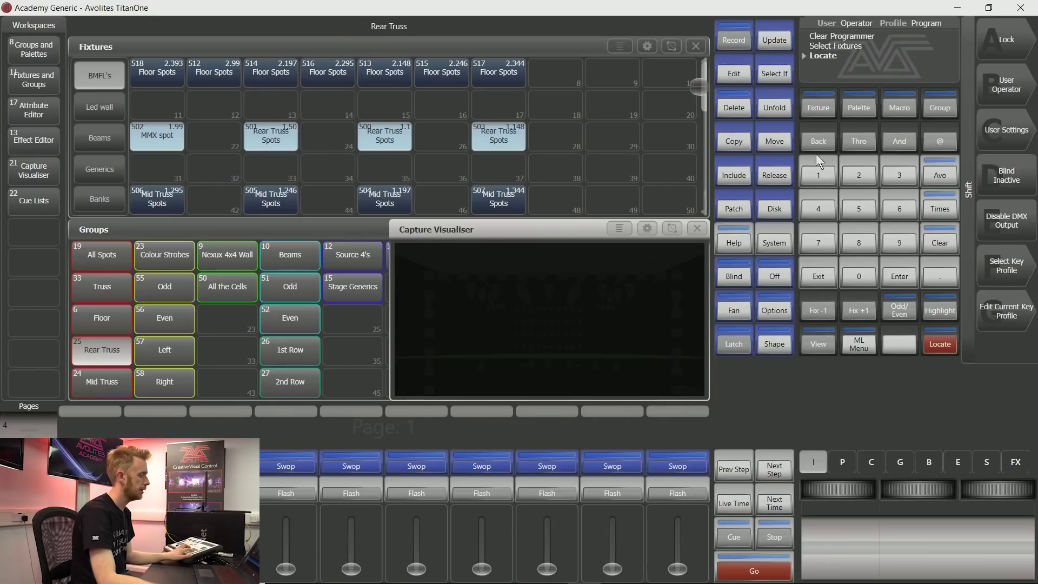
key("Escape")
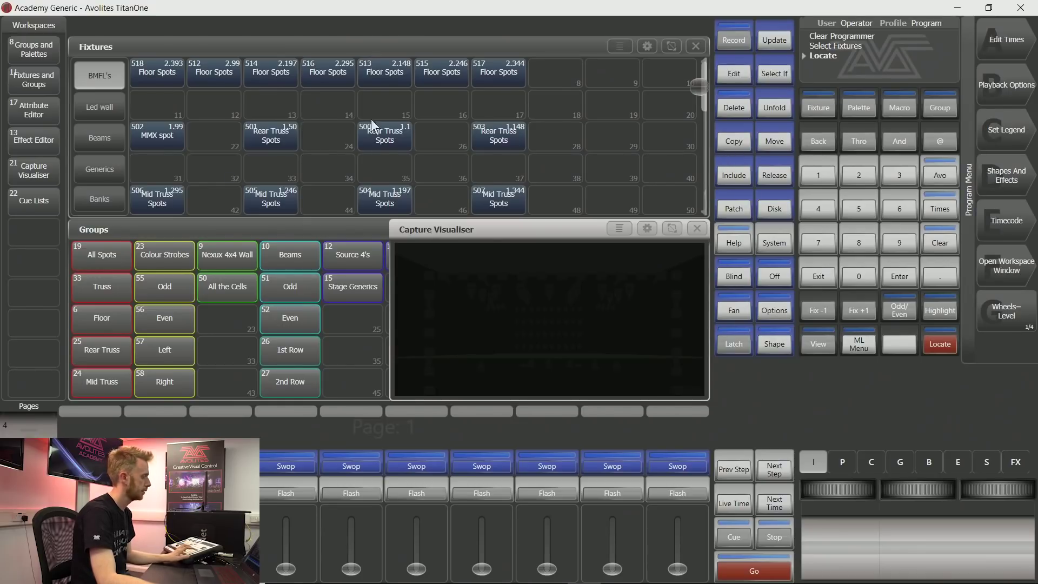
left_click_drag(172, 131, 534, 129)
key("l")
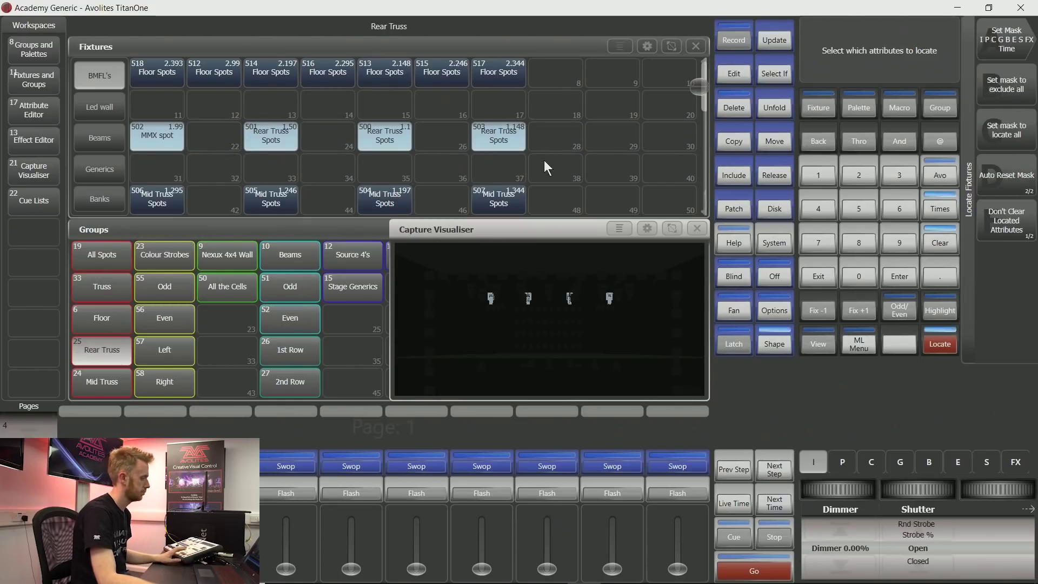